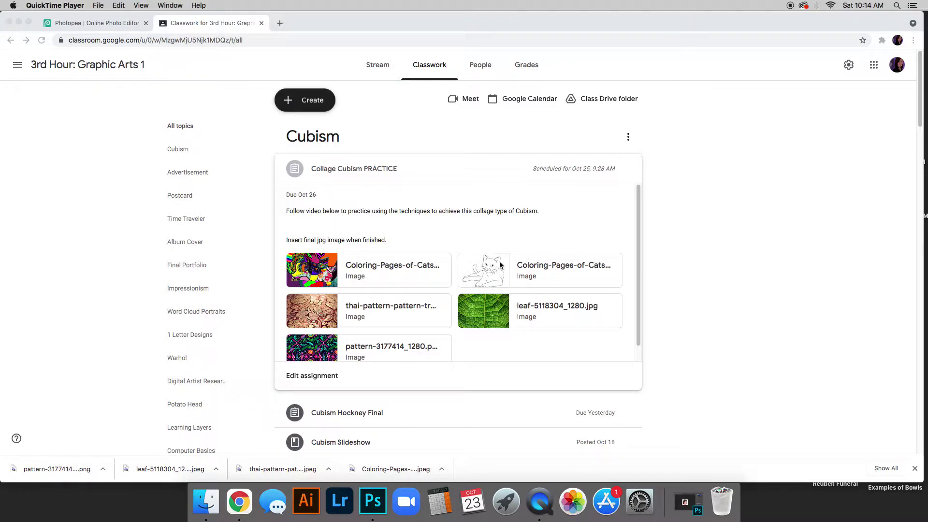
Look over the cat coloring page image and the finished cat collage example in the browser
click(488, 279)
click(489, 277)
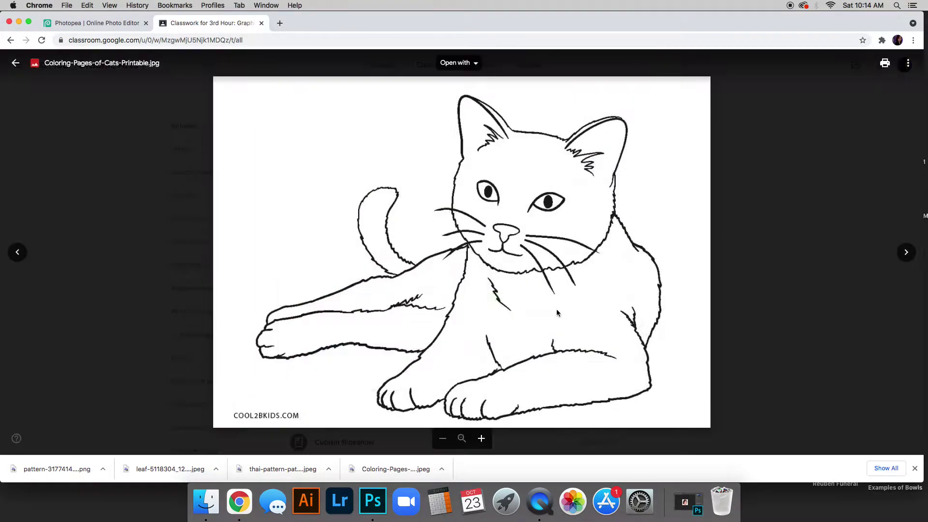
right_click(519, 188)
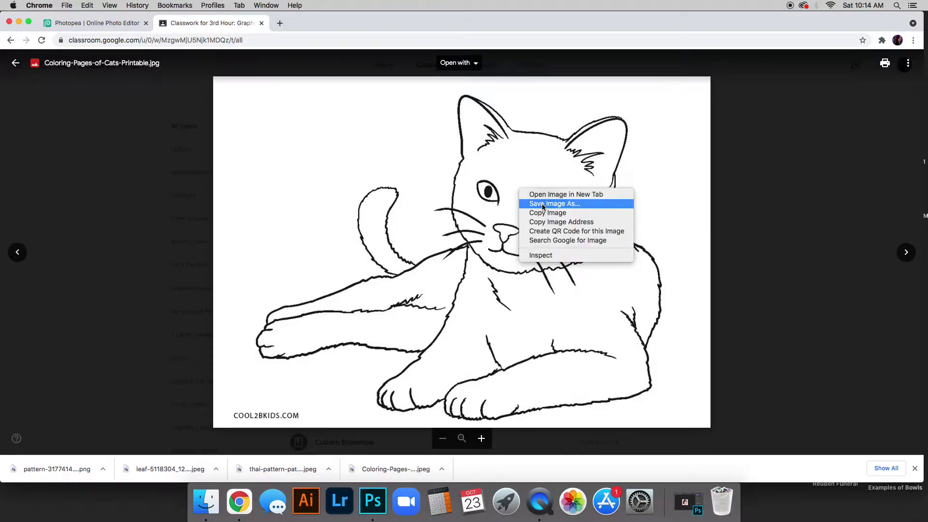
click(758, 229)
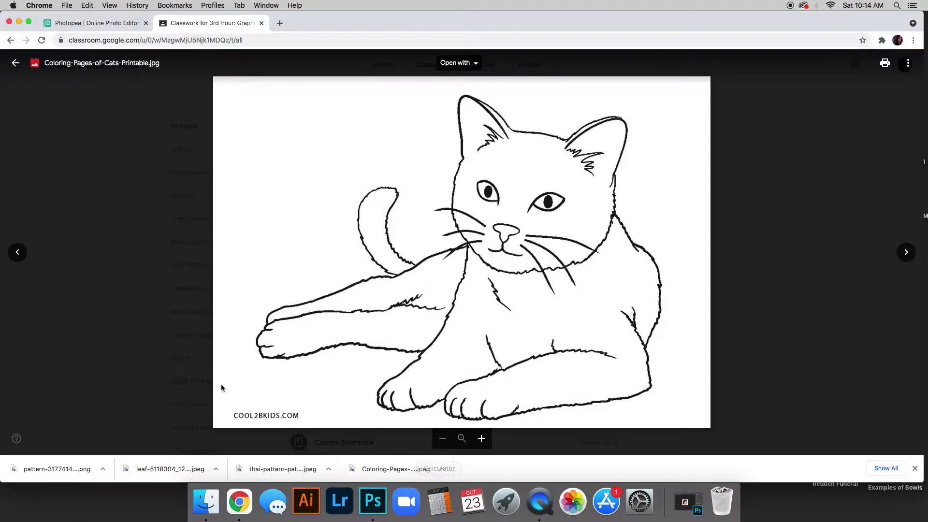
click(796, 215)
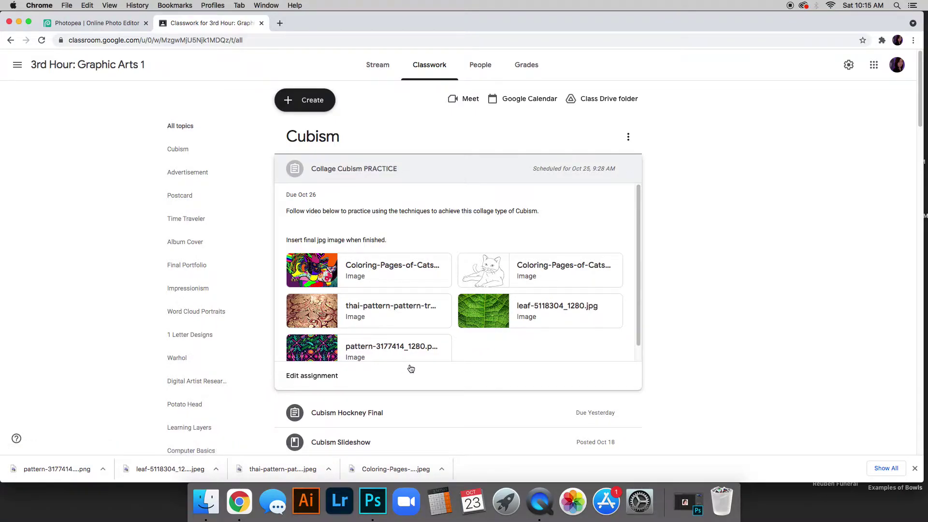
click(319, 279)
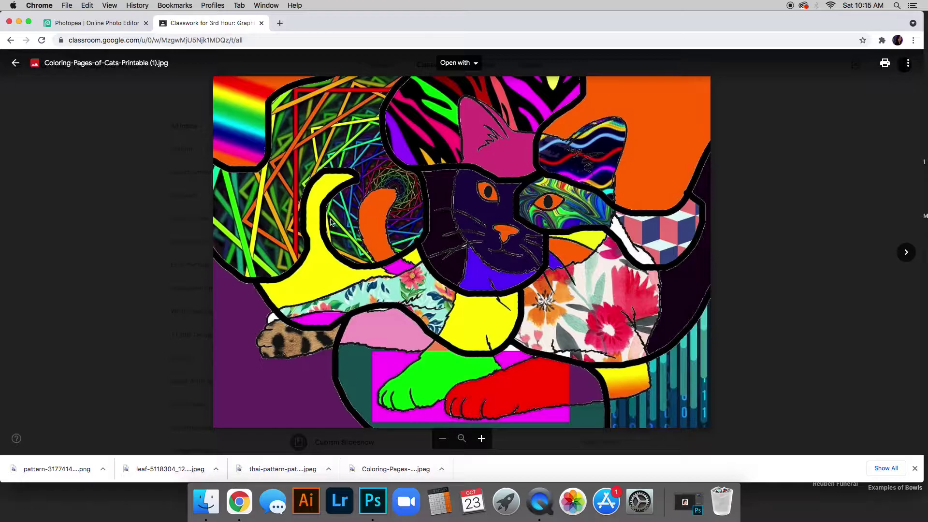
click(833, 288)
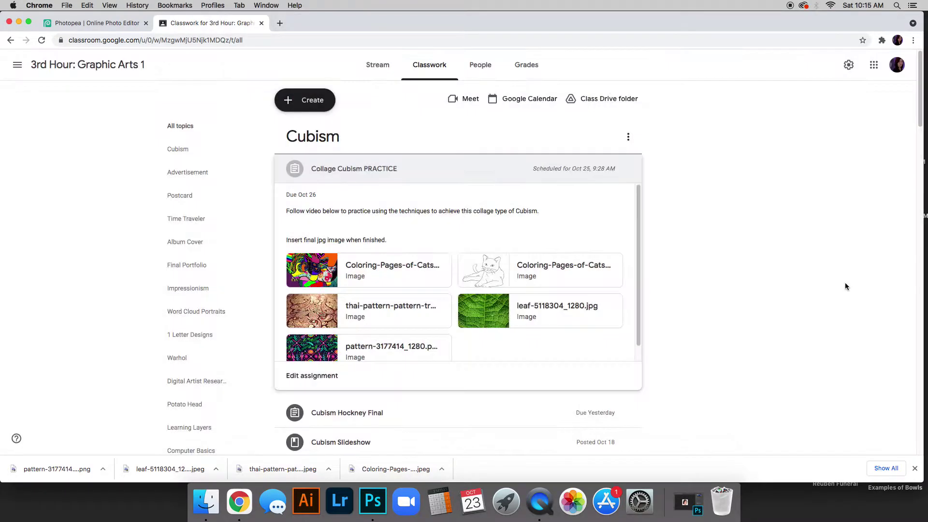
Close the old cat collage document in Photopea without saving it
click(90, 23)
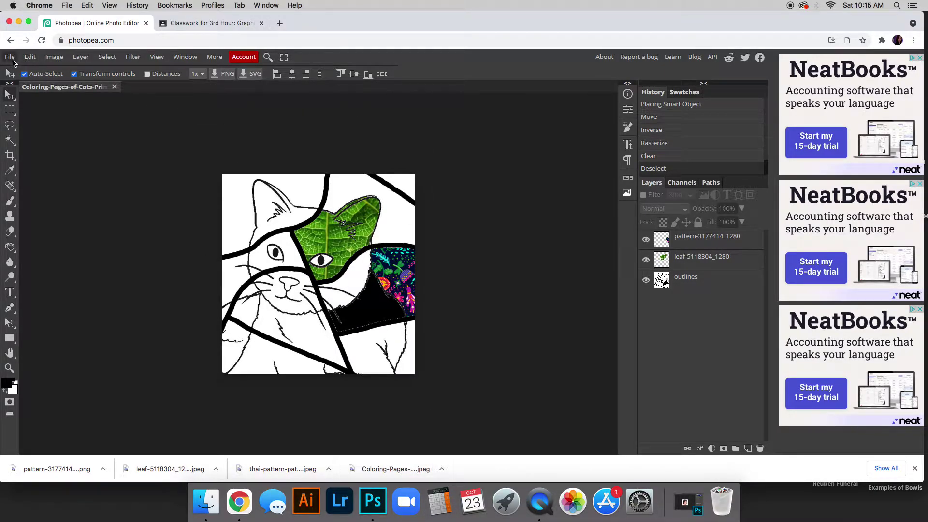
click(115, 87)
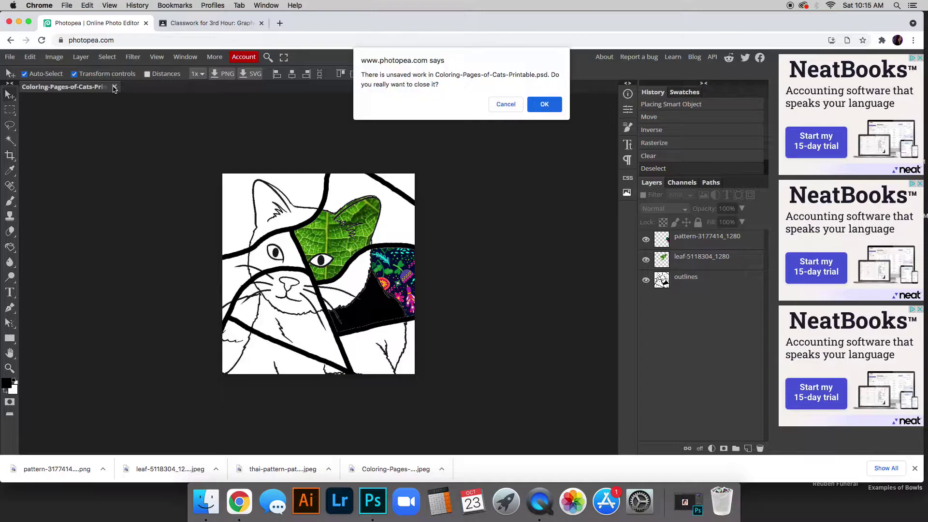
click(550, 107)
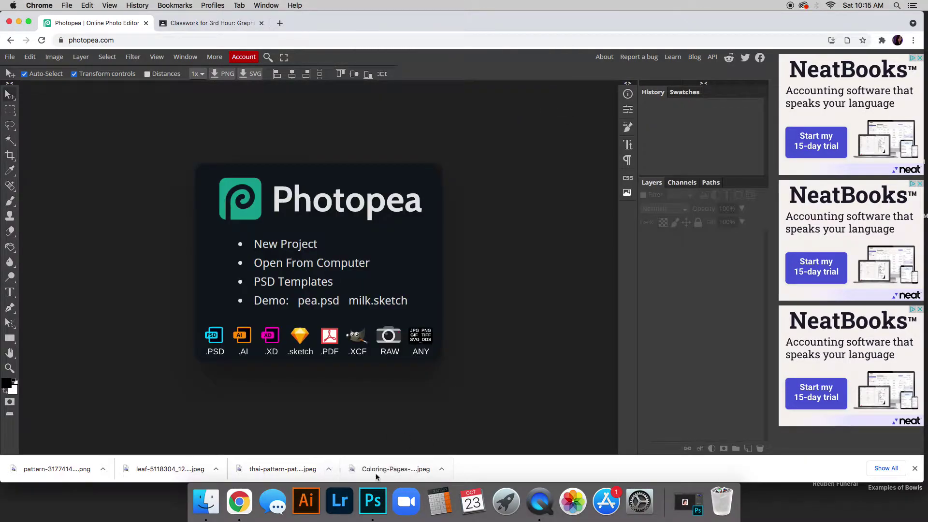
Open the downloaded Coloring-Pages cat image as a new document and commit a Free Transform
drag(401, 472, 306, 275)
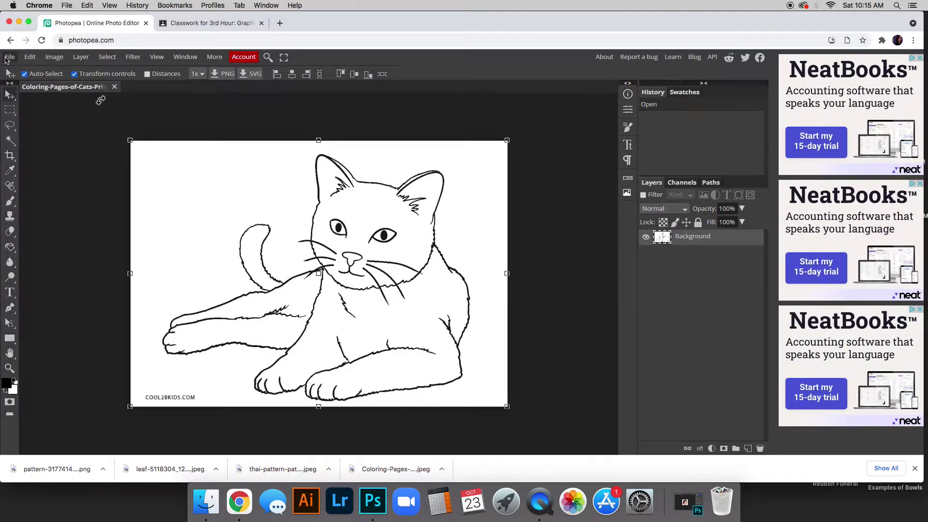
click(10, 57)
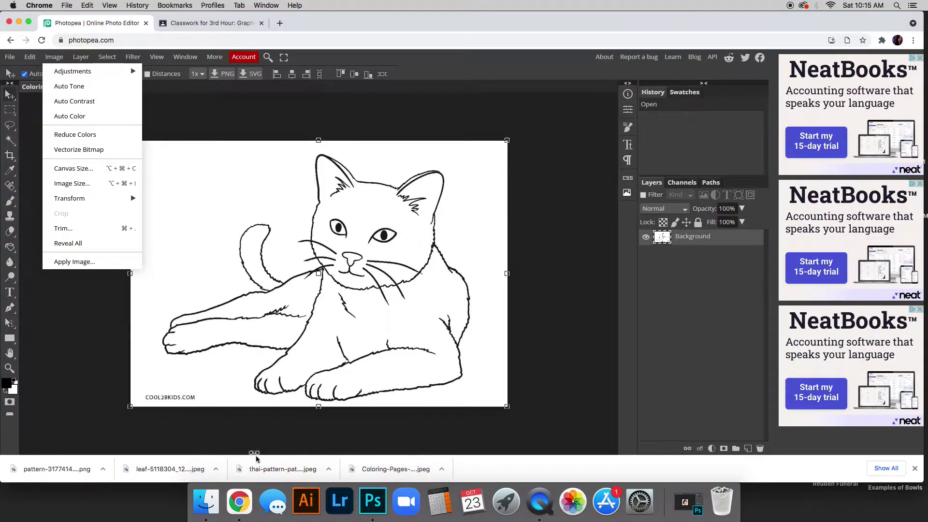
mouse_move(30, 57)
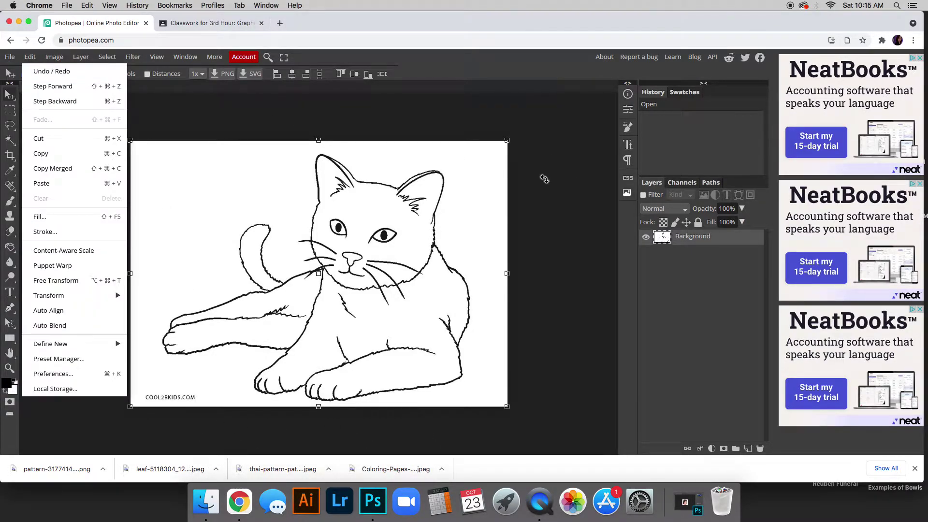
key(alt+super+t)
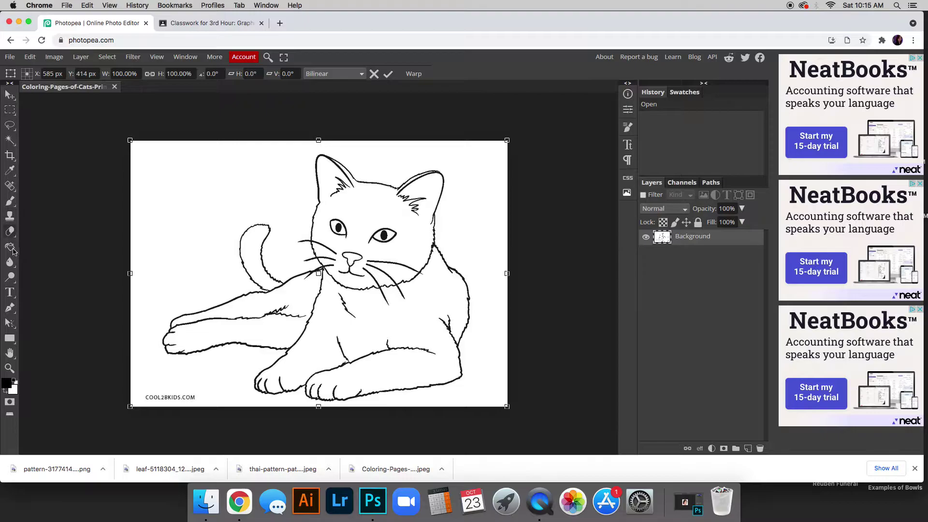
click(10, 156)
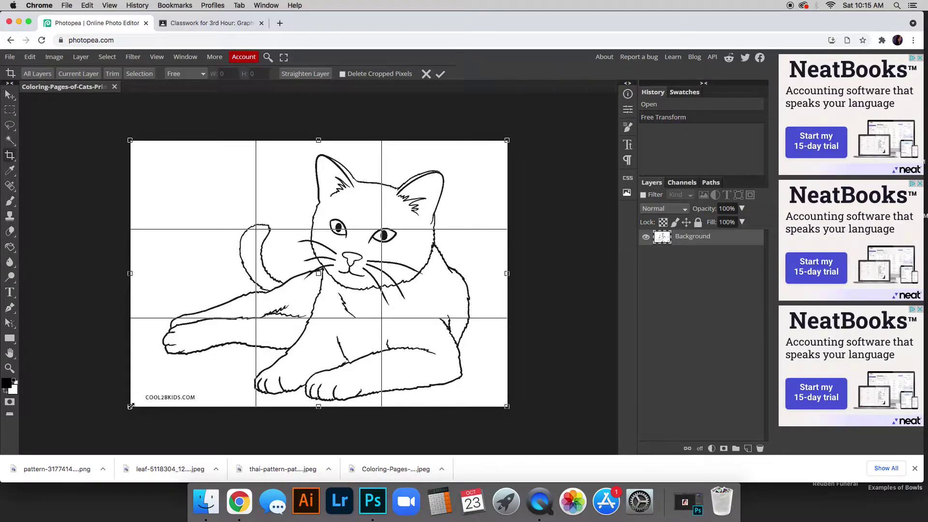
Crop the page square around the cat's head by pulling in the lower-left and upper-right corners
drag(130, 406, 281, 339)
drag(506, 140, 480, 152)
key(Return)
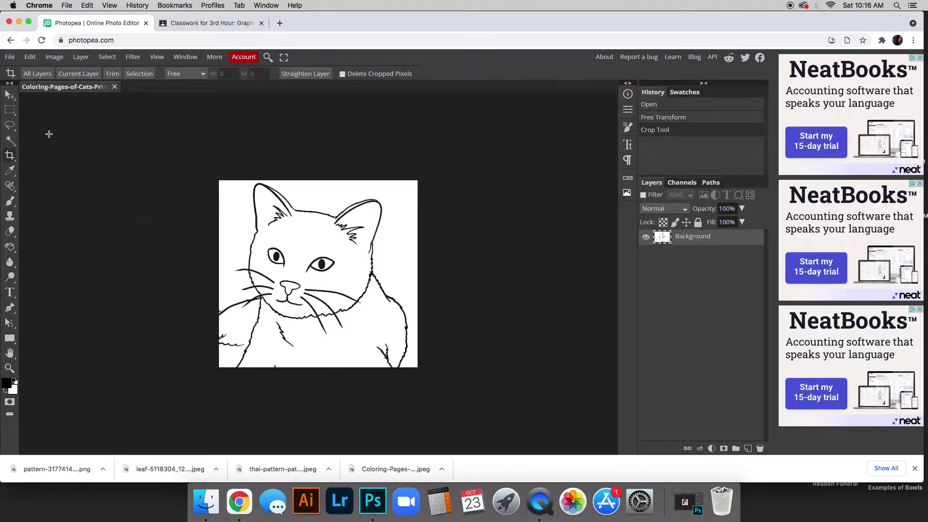
key(b)
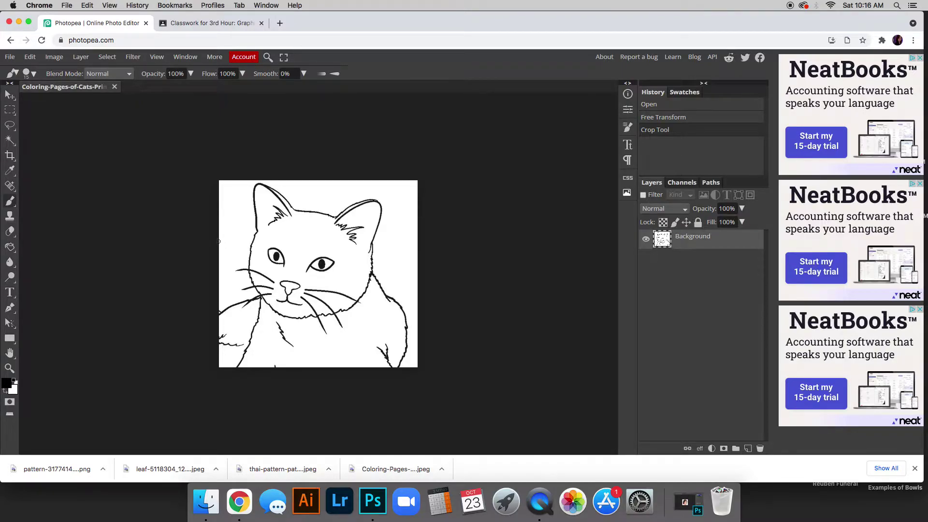
Paint six thick black lines across the cat, through the ear, eye, nose and edges
mouse_move(211, 235)
mouse_down()
mouse_move(282, 236)
mouse_move(309, 218)
mouse_move(322, 165)
mouse_up()
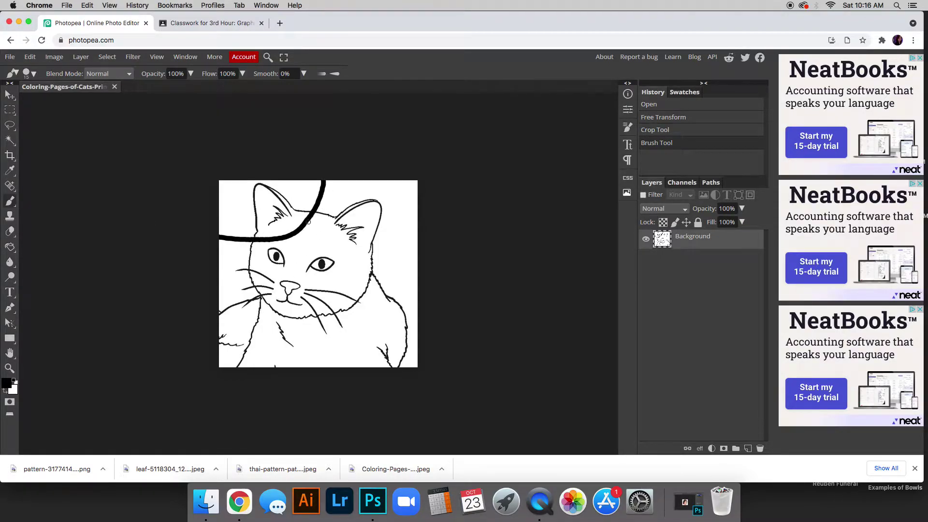
drag(308, 221, 454, 336)
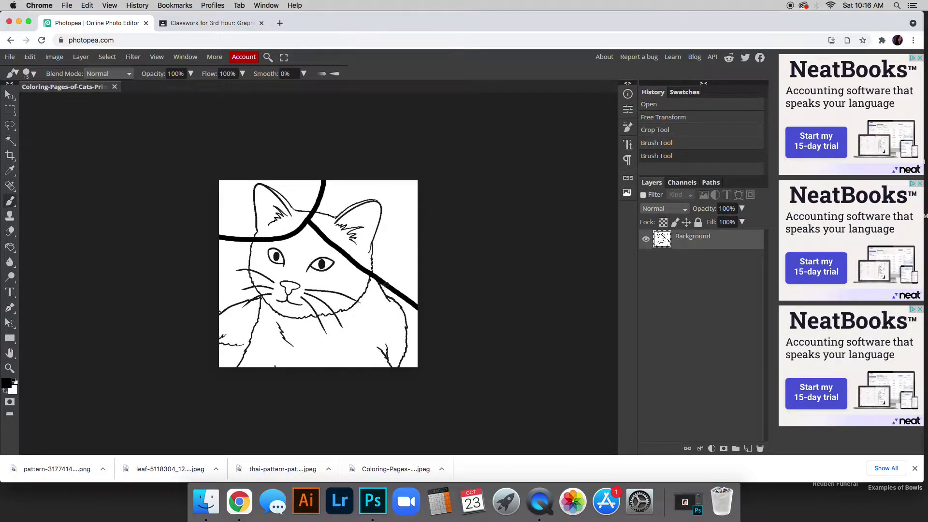
drag(382, 284, 296, 375)
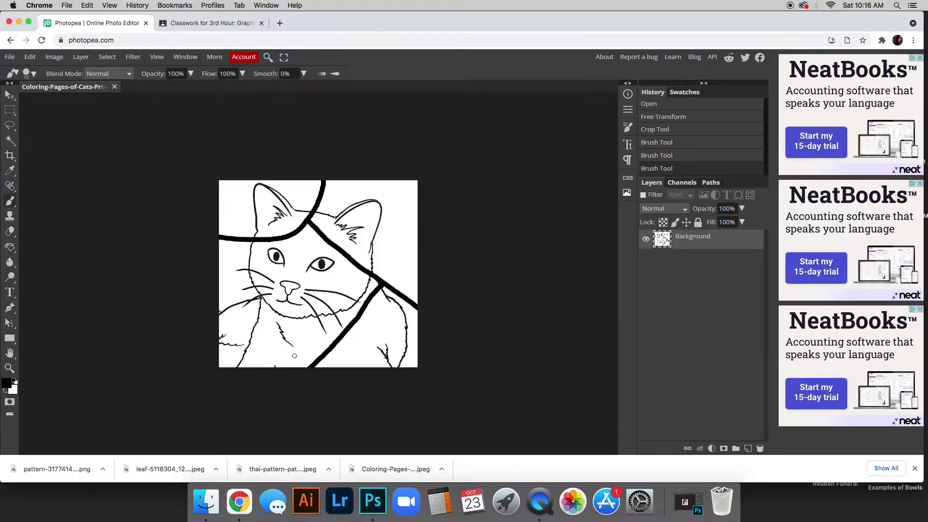
mouse_move(322, 239)
mouse_down()
mouse_move(283, 295)
mouse_move(290, 322)
mouse_move(319, 360)
mouse_up()
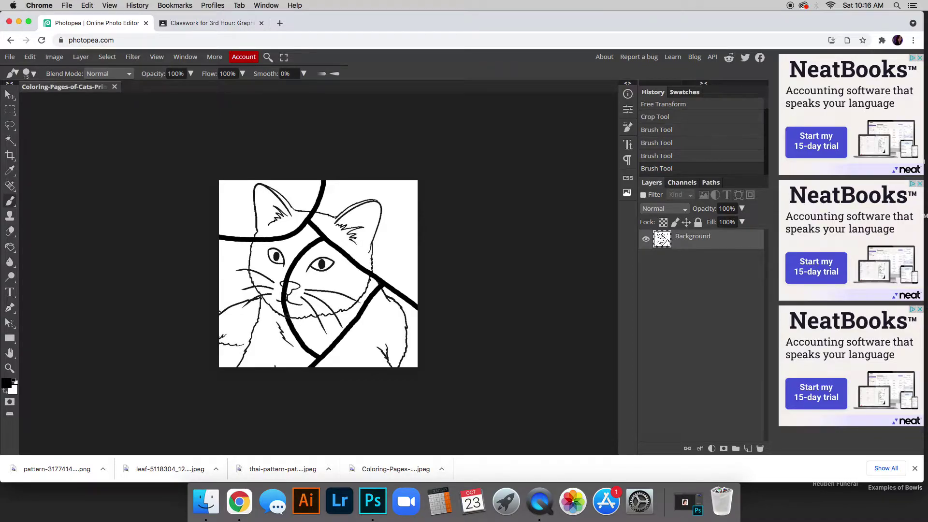
drag(288, 315, 216, 323)
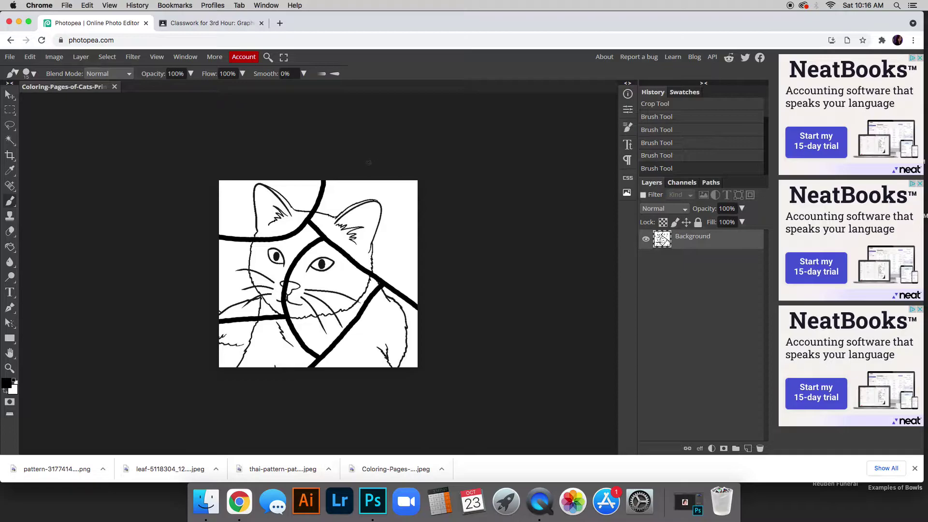
drag(386, 179, 446, 279)
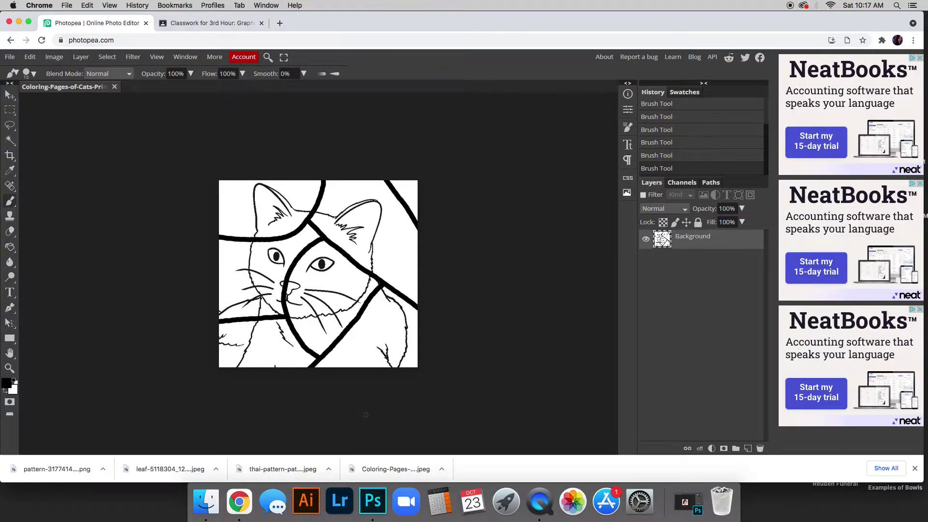
Select the white upper-right section with the Magic Wand and delete it to transparency
click(10, 141)
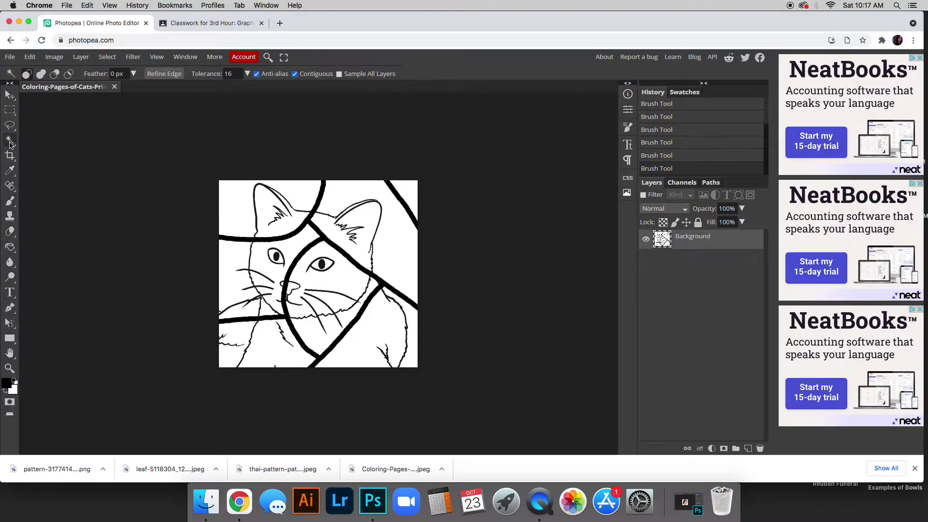
right_click(10, 143)
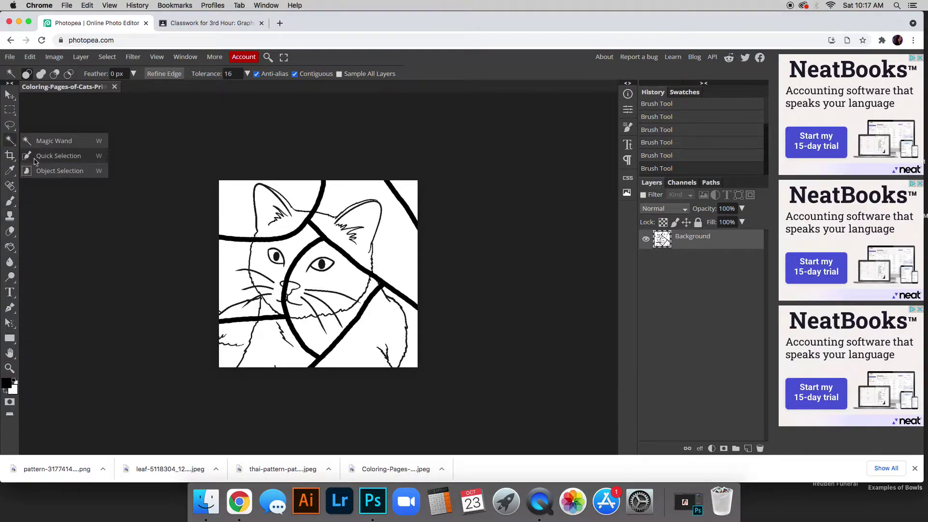
click(49, 144)
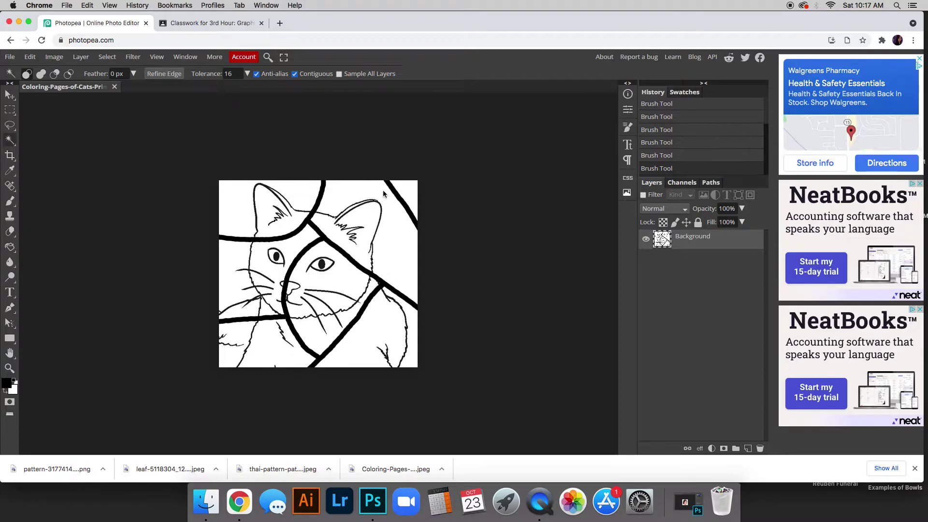
click(396, 240)
key(Delete)
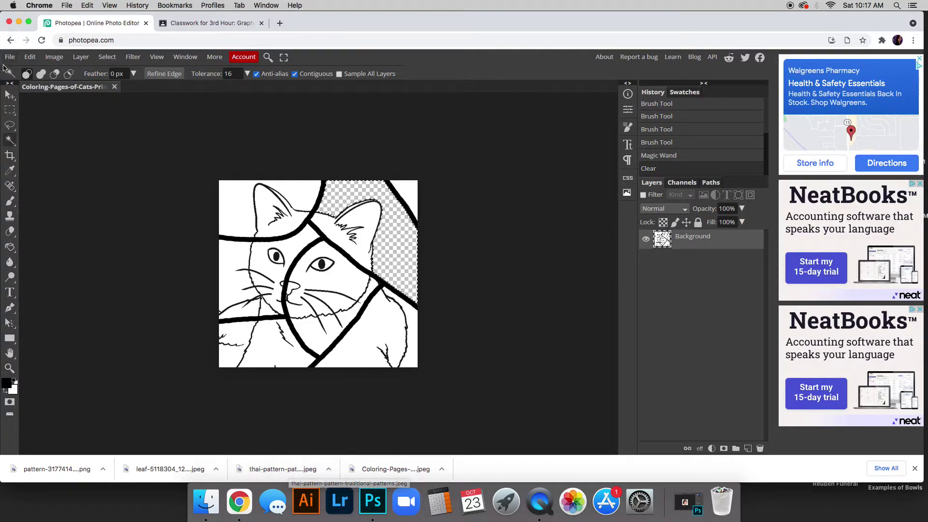
click(10, 56)
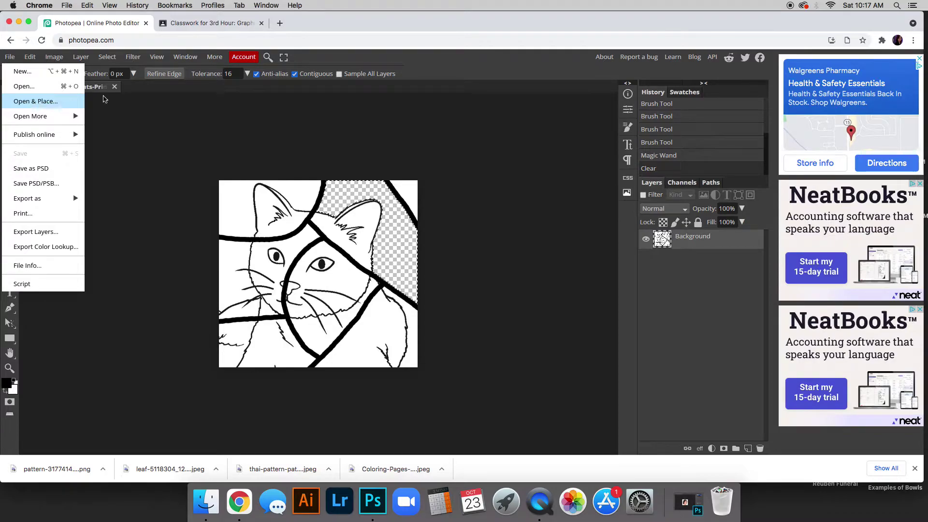
Place the thai-pattern paisley photo on the canvas and move it up and to the right
click(288, 472)
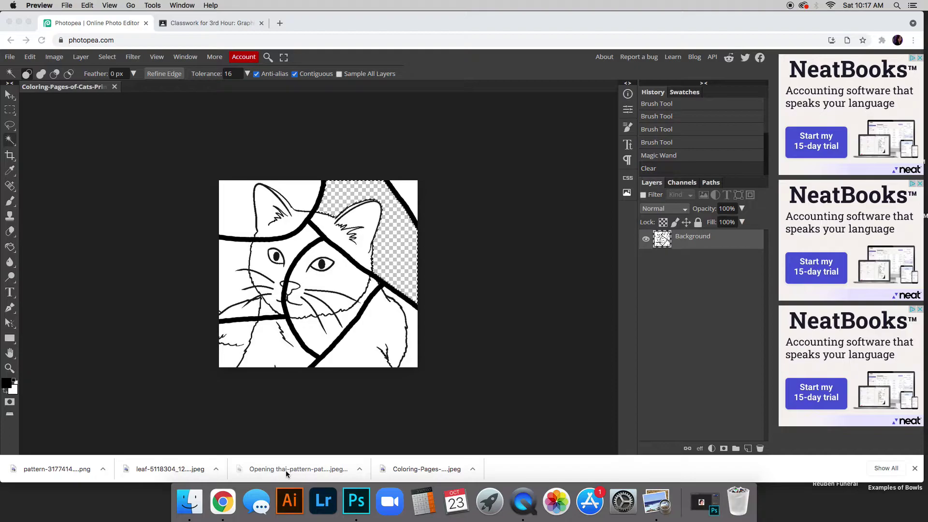
click(315, 385)
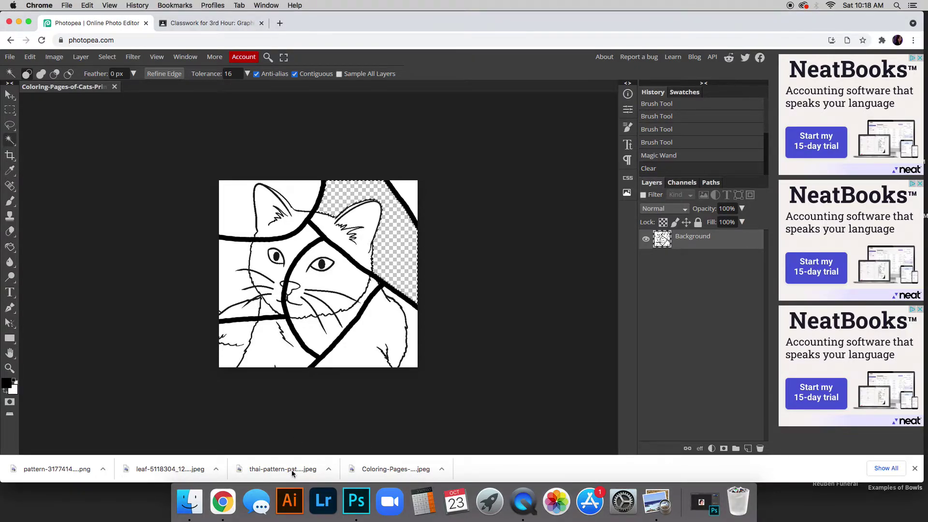
drag(291, 469, 394, 248)
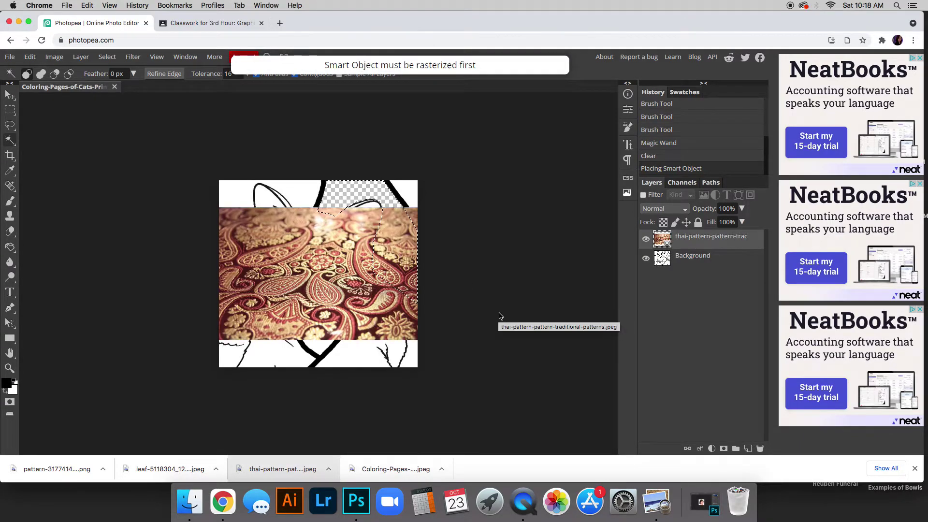
click(11, 96)
drag(287, 325, 308, 290)
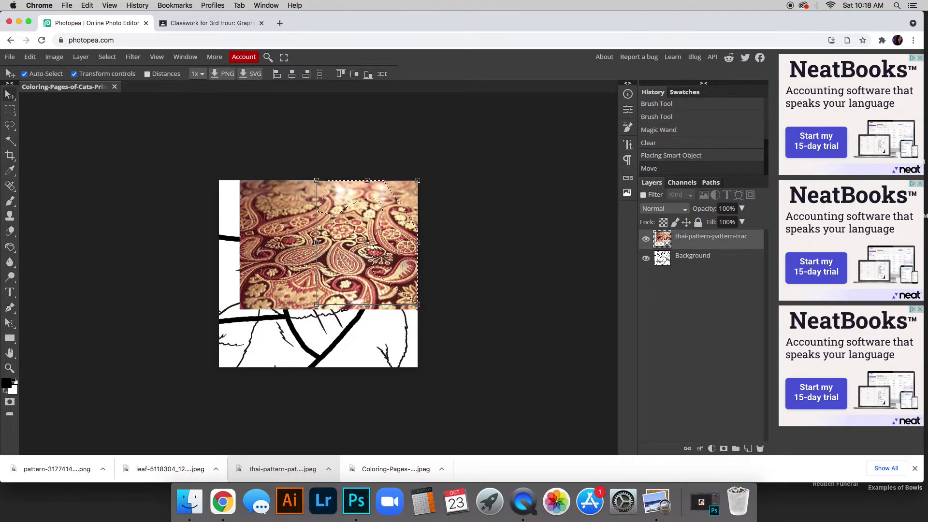
Rasterize the thai-pattern layer and invert the current selection
right_click(690, 242)
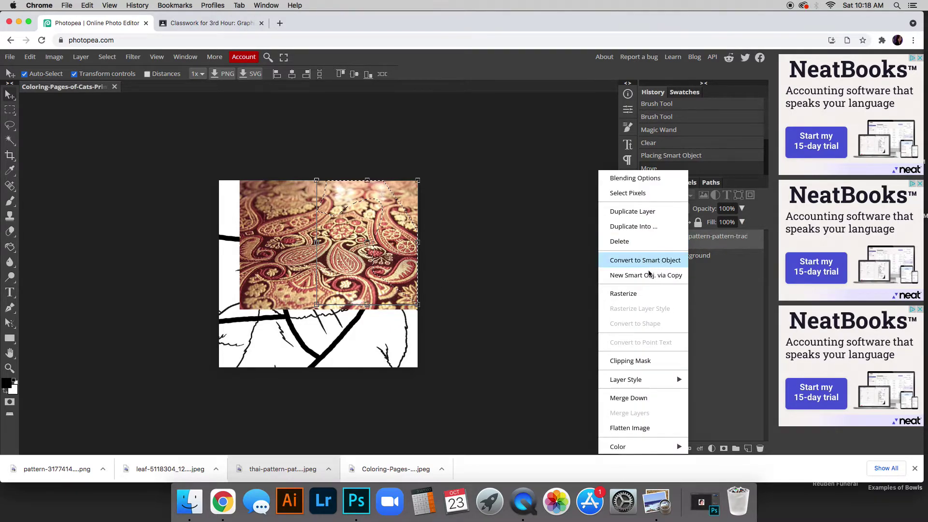
click(624, 294)
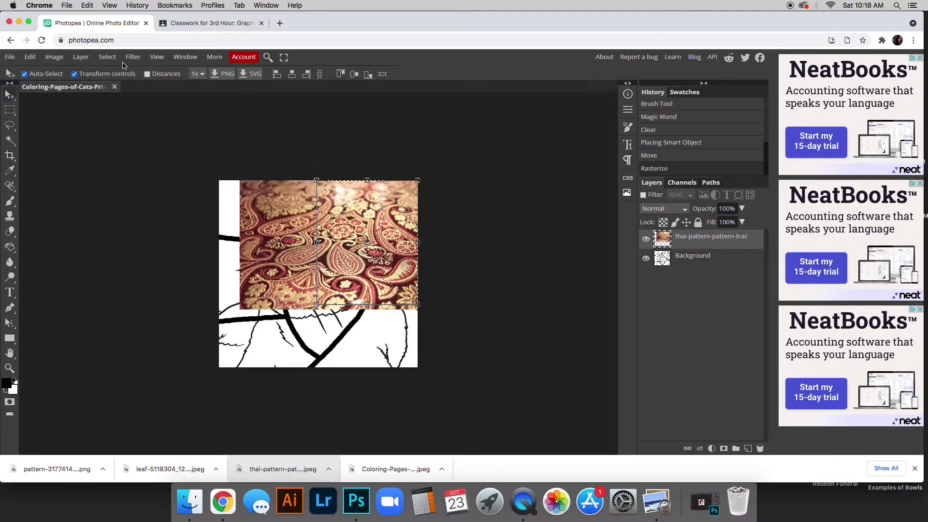
click(108, 57)
click(122, 101)
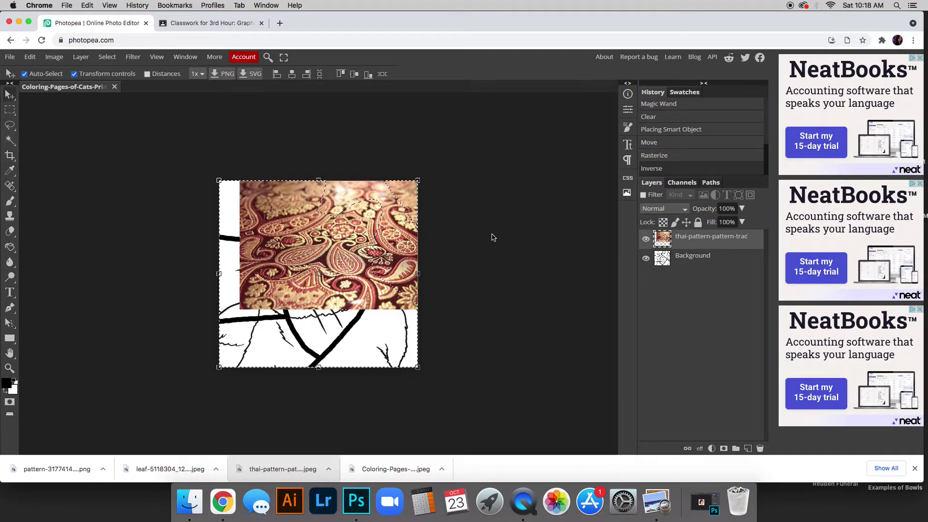
Delete the paisley outside the section beside the right ear, then deselect
key(Delete)
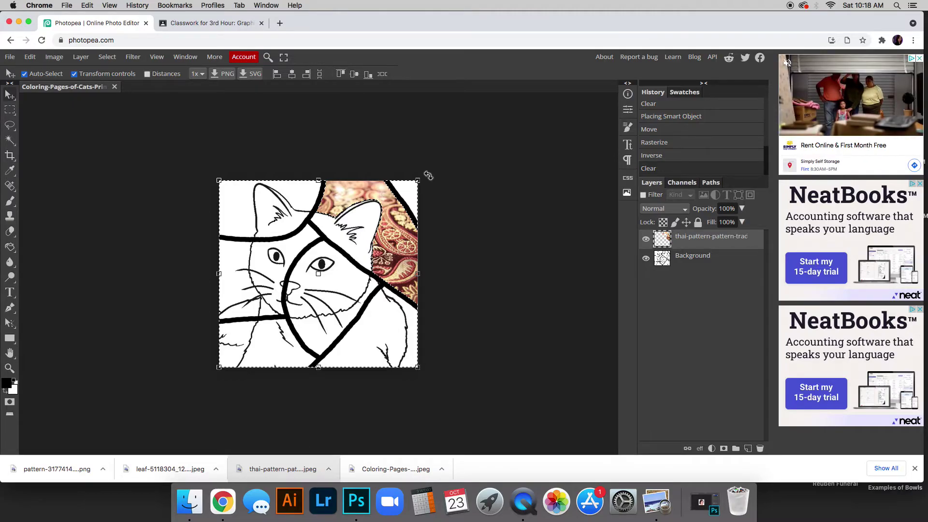
key(ctrl+d)
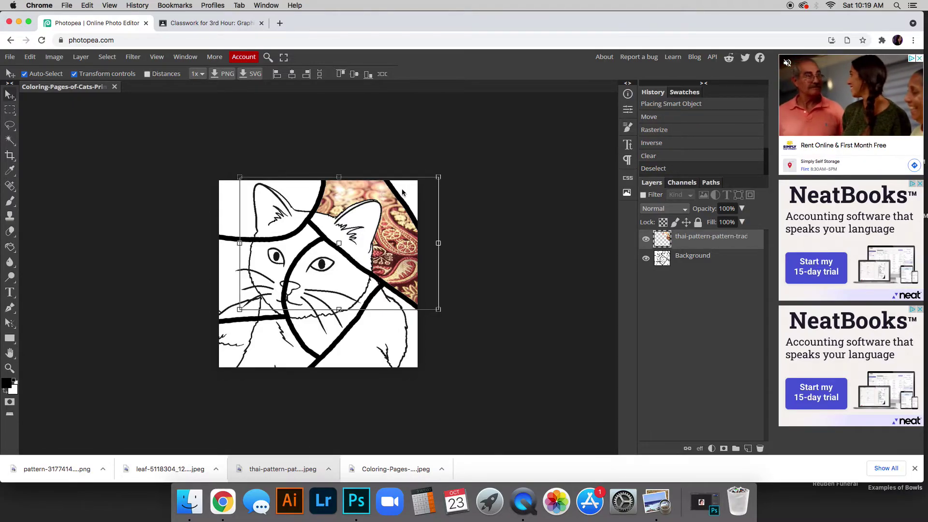
key(ctrl+t)
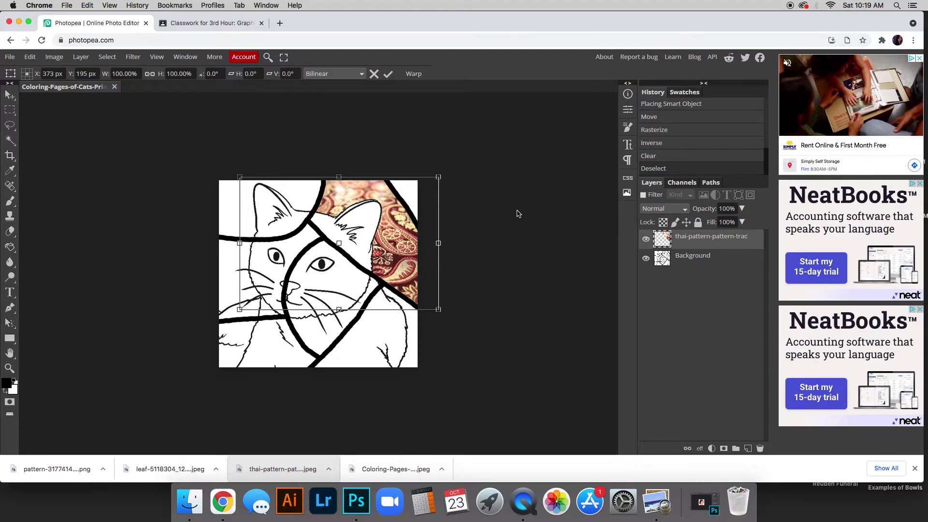
Bucket-fill the small top-right corner with blue 0000ff, then select the lower-right white section
click(711, 265)
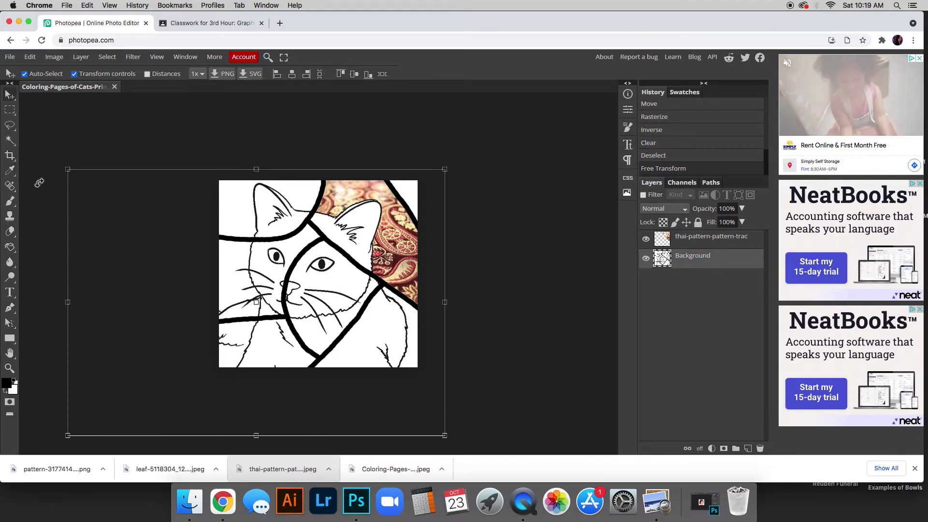
click(10, 247)
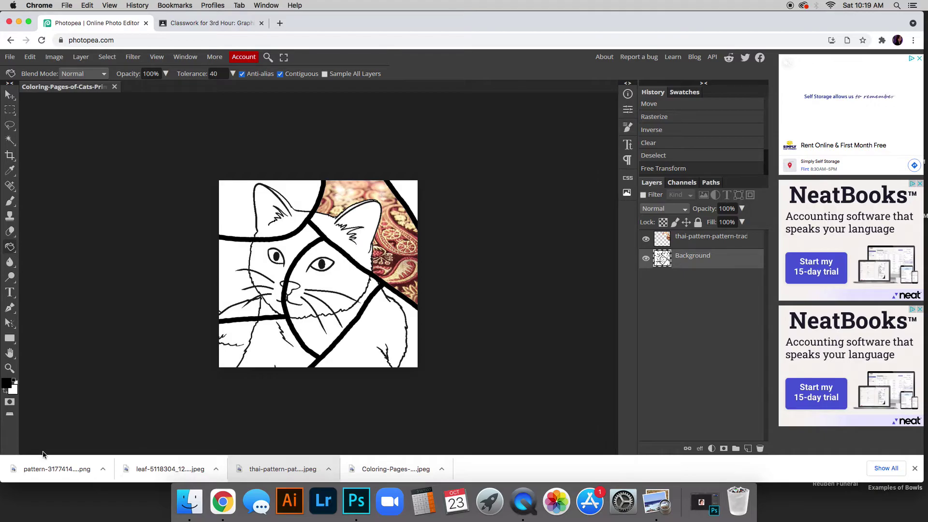
click(7, 383)
click(242, 246)
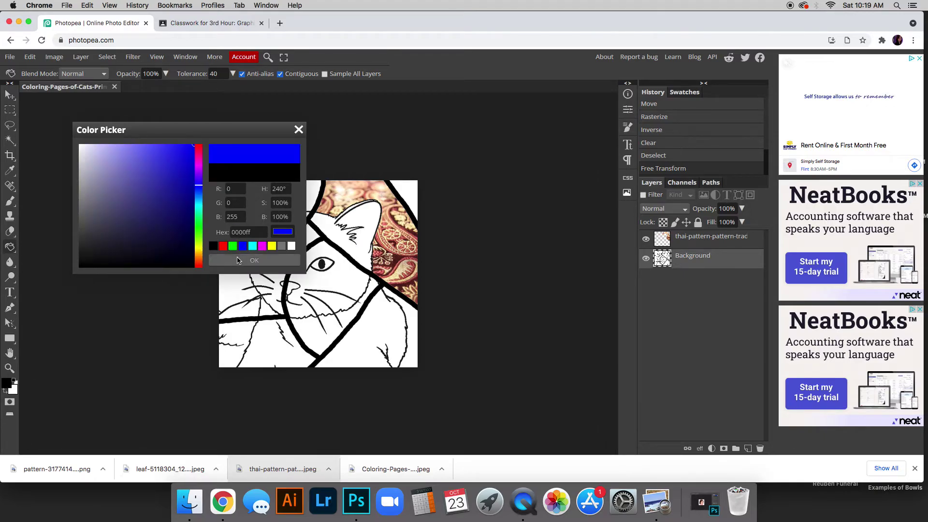
click(237, 260)
click(412, 190)
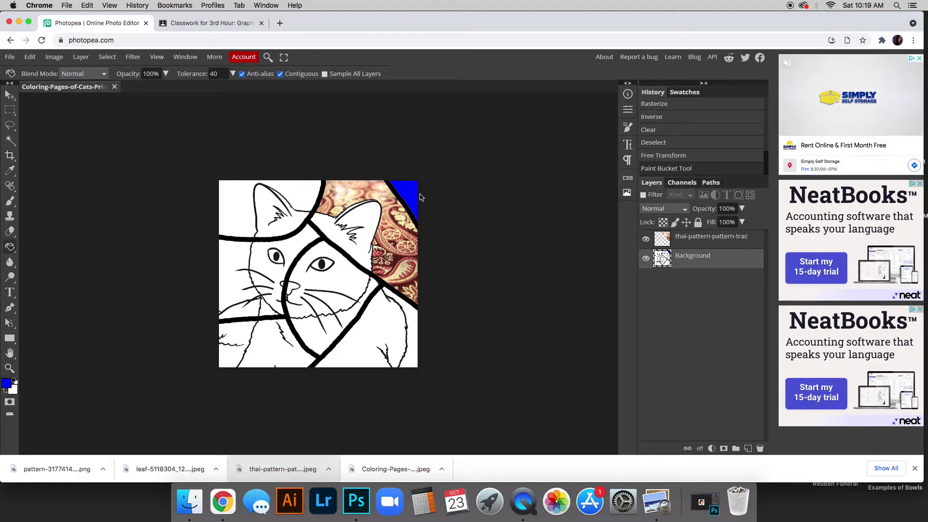
click(10, 140)
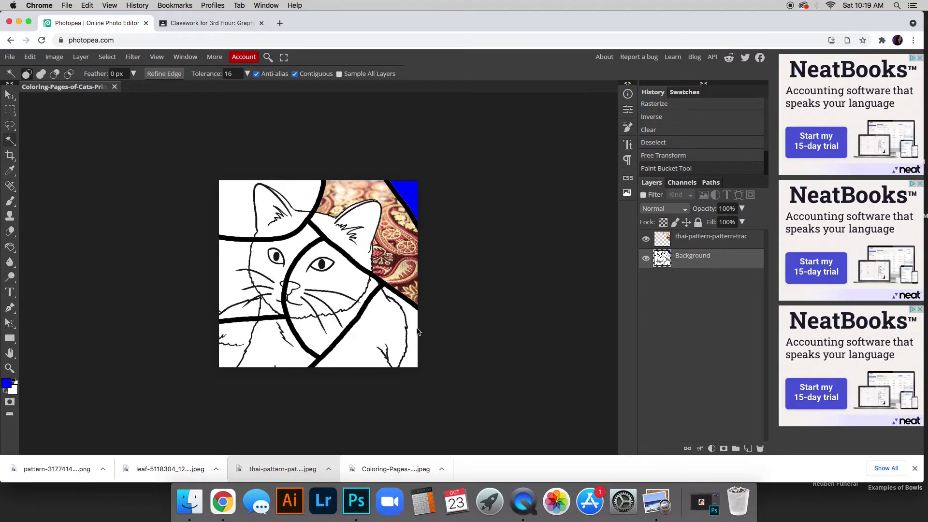
click(381, 323)
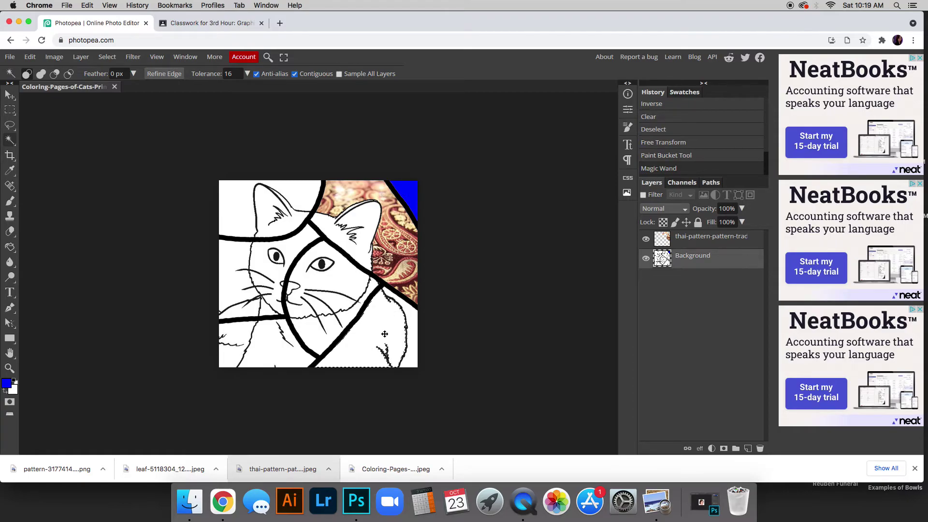
Set the foreground to red and bucket-fill the selected lower-right section below the cat's face
click(7, 384)
click(233, 247)
click(254, 260)
key(ctrl+d)
key(ctrl+z)
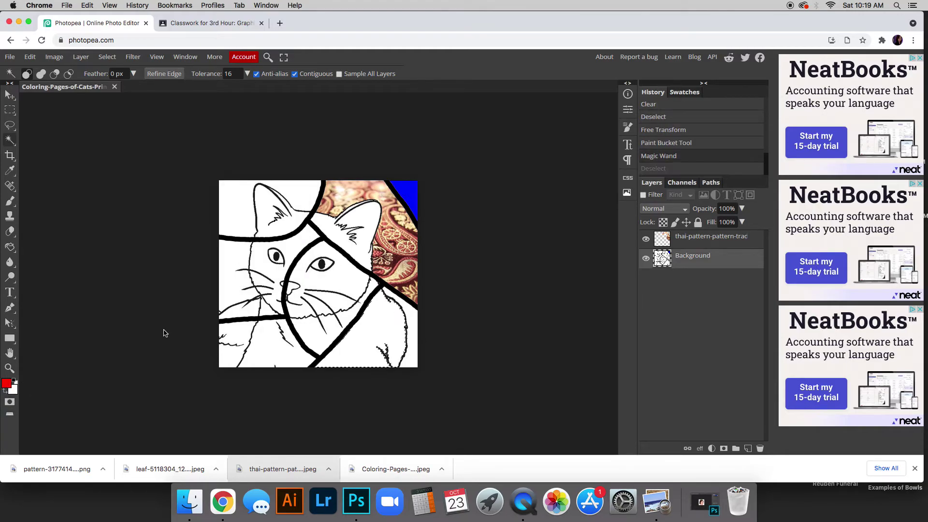
click(10, 247)
click(382, 323)
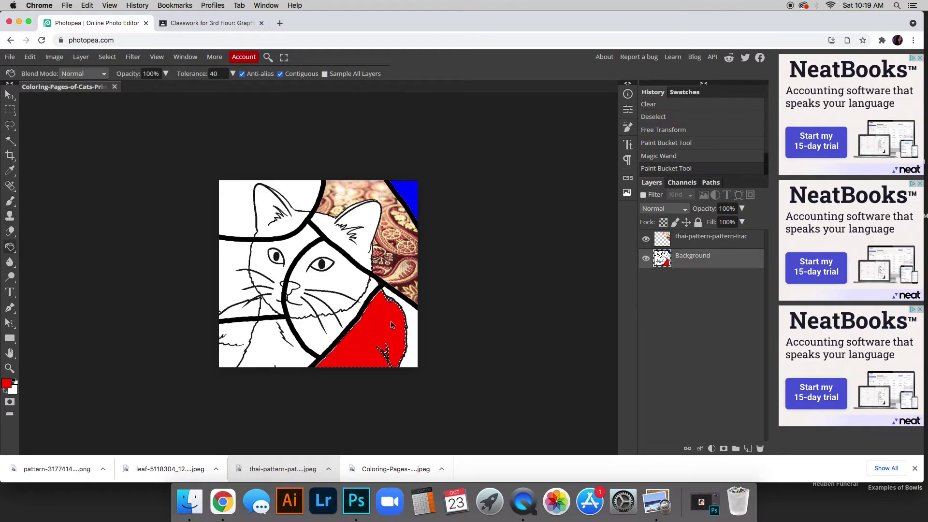
click(8, 97)
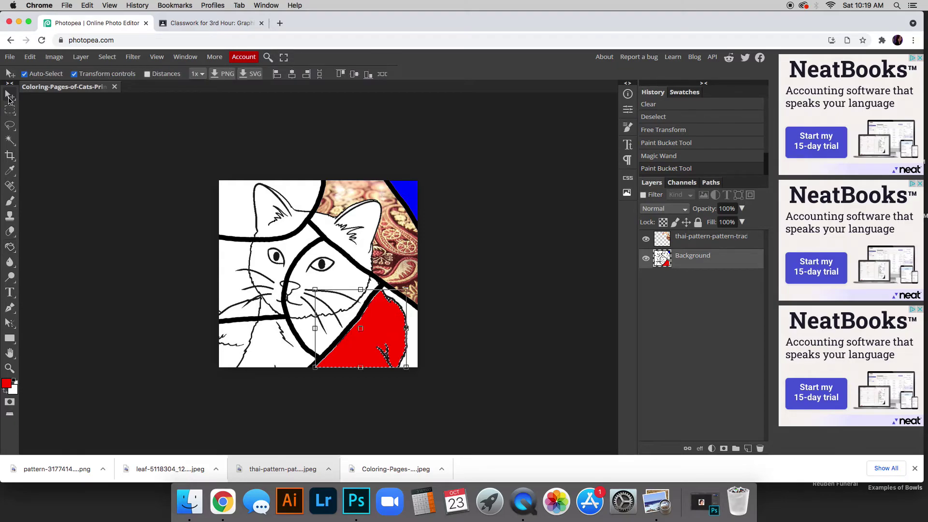
click(9, 140)
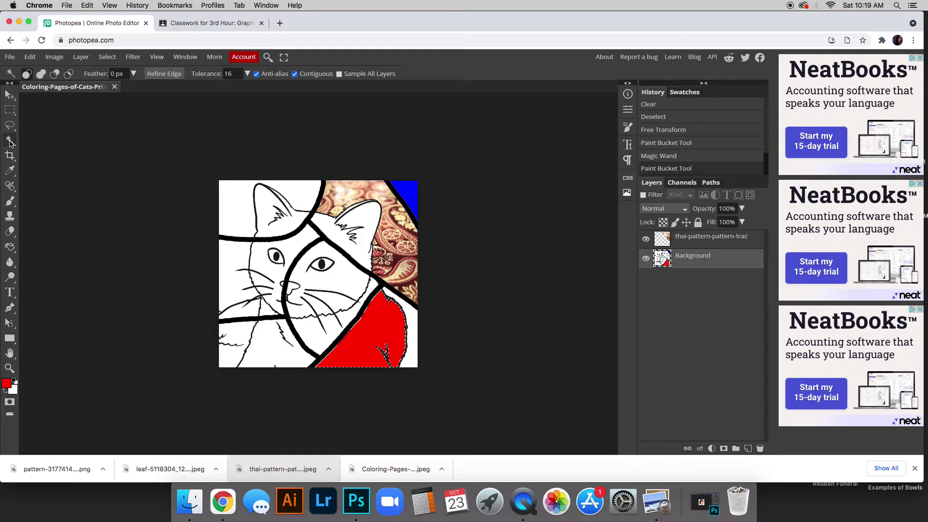
Delete the top-left ear interior to transparency and drop the leaf photo onto the page
key(super+d)
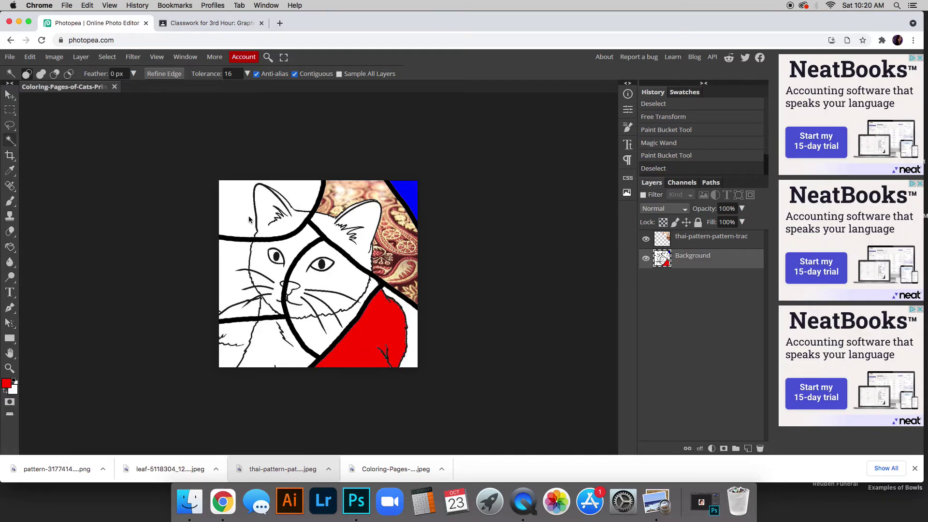
click(285, 231)
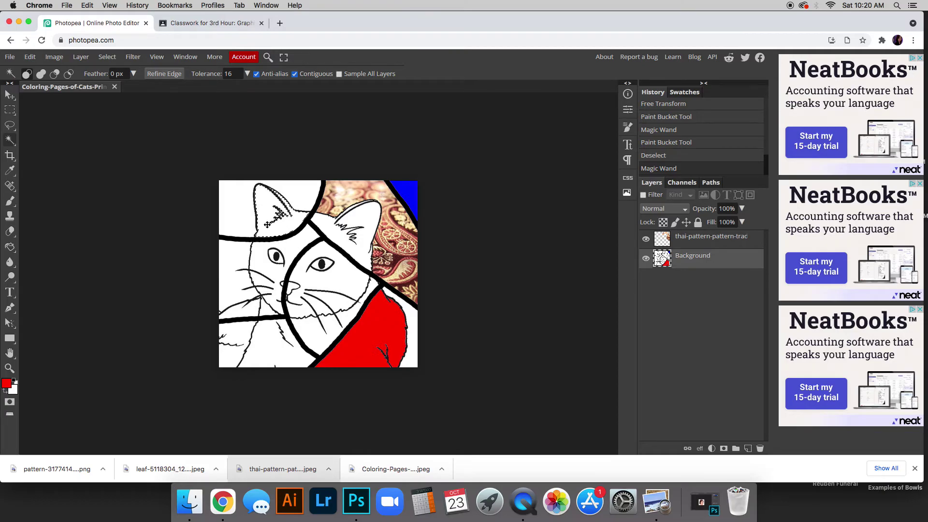
key(BackSpace)
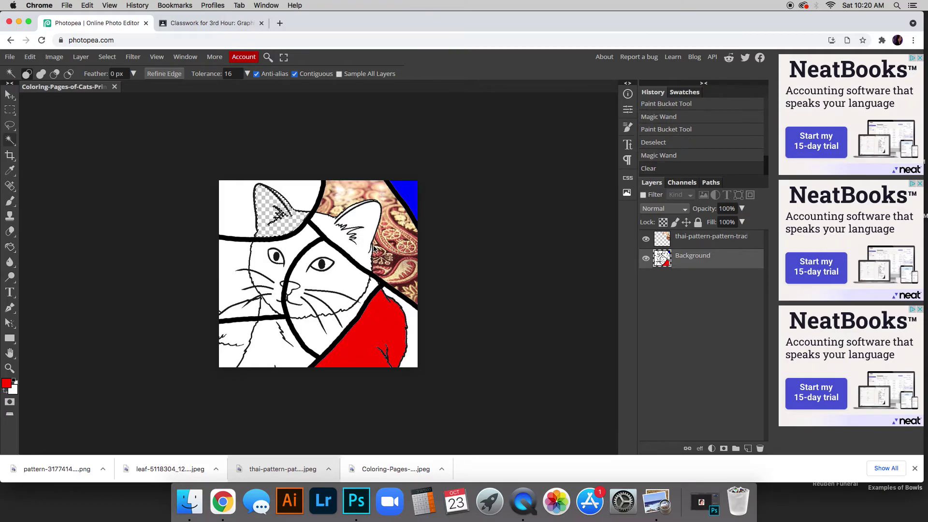
drag(185, 473, 355, 245)
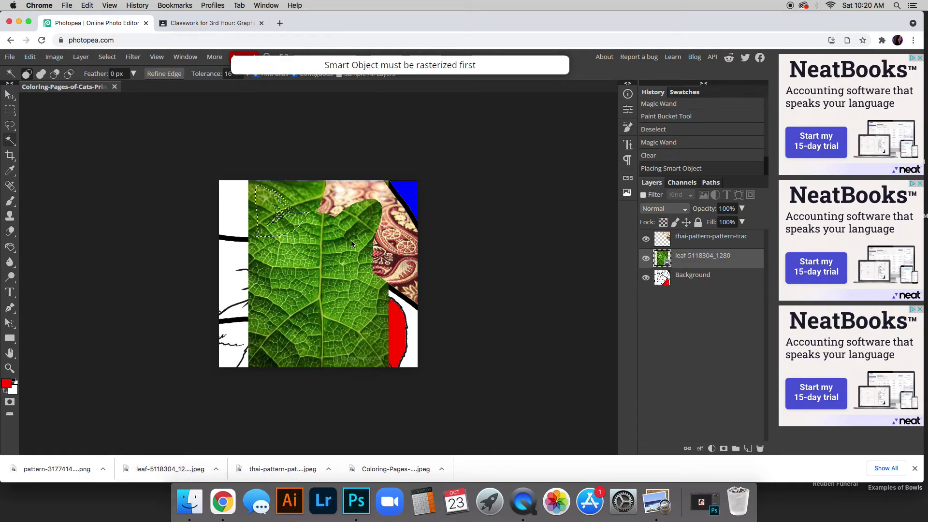
click(10, 94)
Shift the leaf photo up and left over the cat's ear, out to the page's left edge
drag(302, 317, 282, 288)
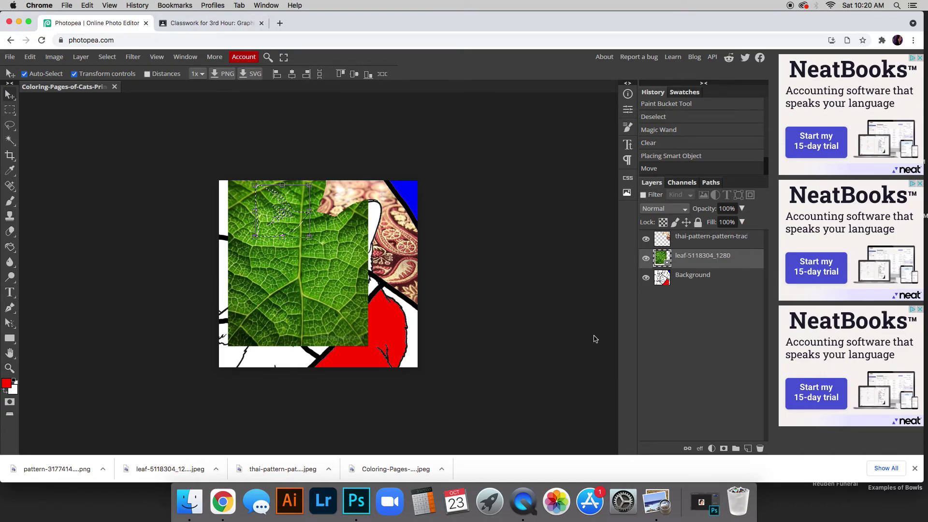
drag(257, 319, 251, 314)
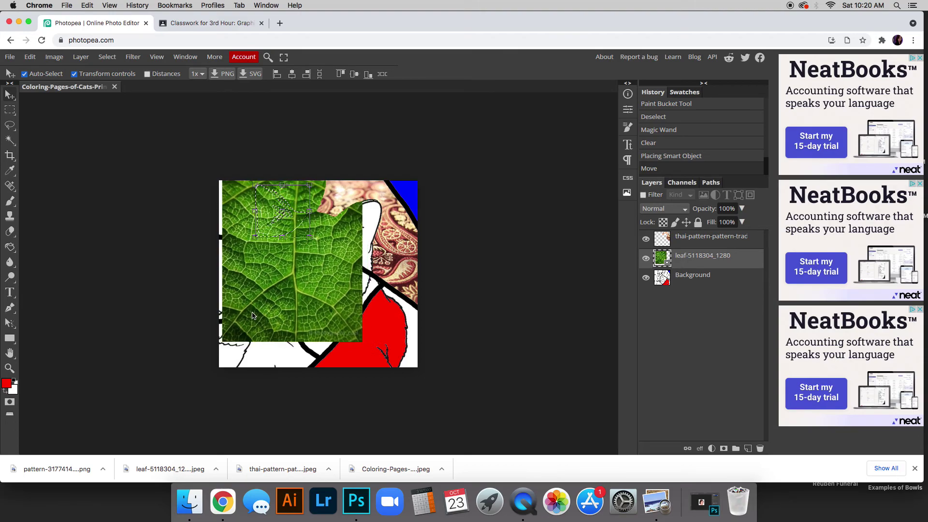
right_click(684, 261)
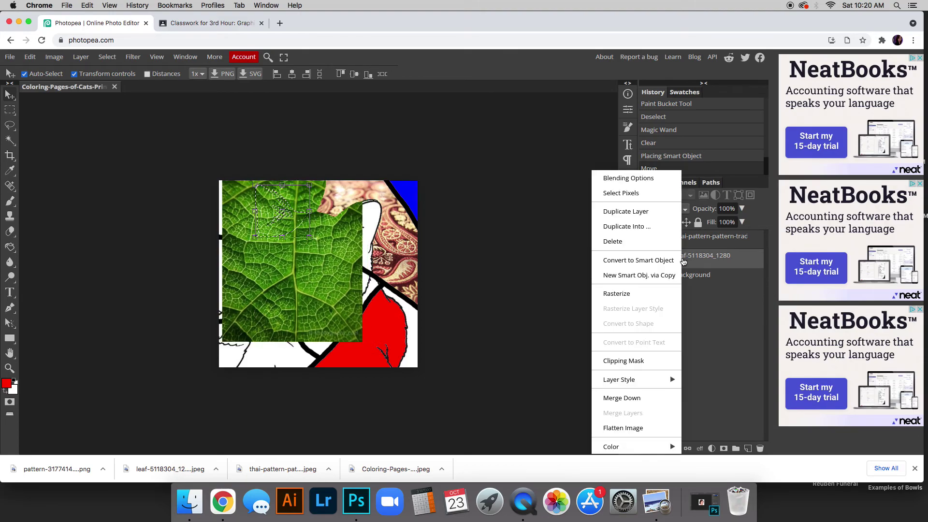
Rasterize the leaf layer, delete the leaf outside the ear via an inverted selection, then deselect
click(624, 293)
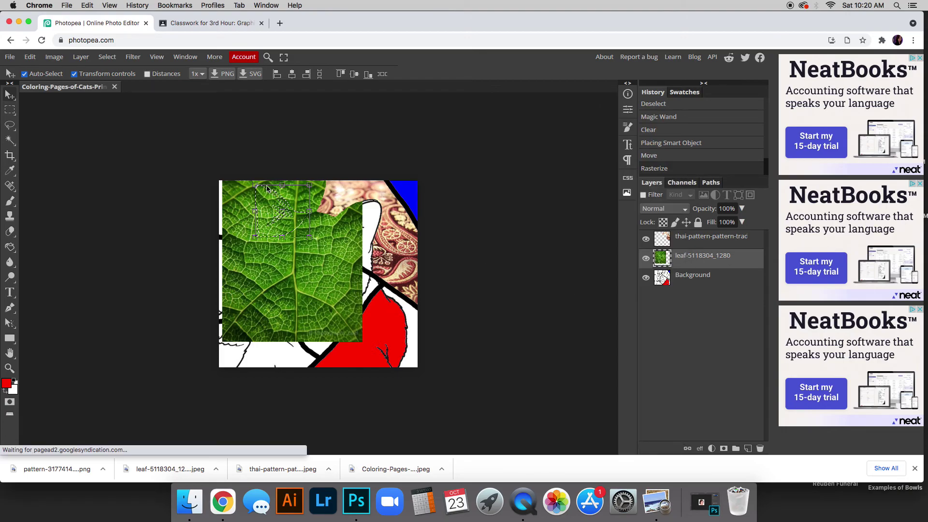
click(107, 57)
click(118, 99)
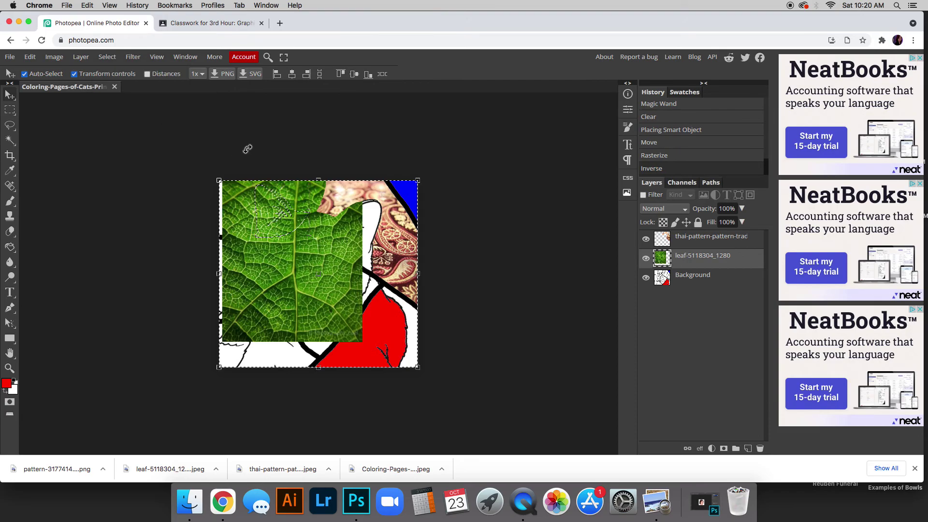
key(Delete)
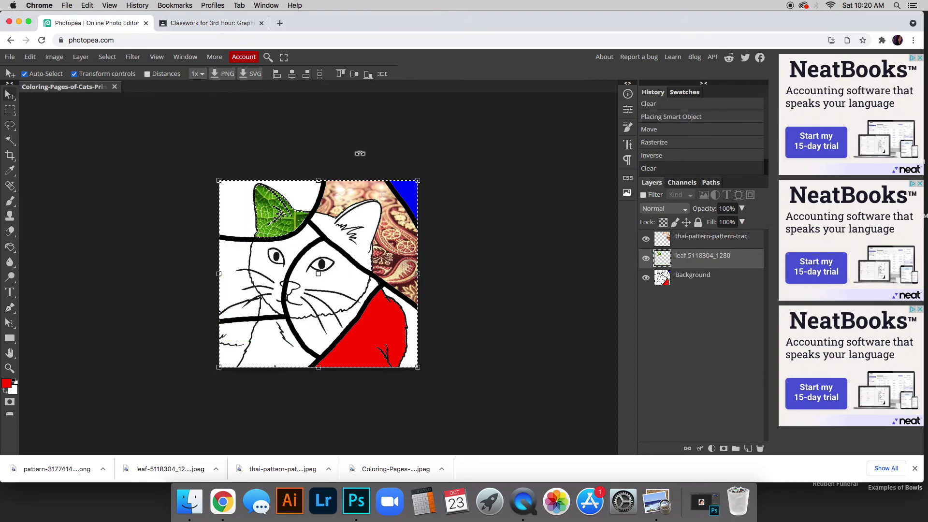
key(super+d)
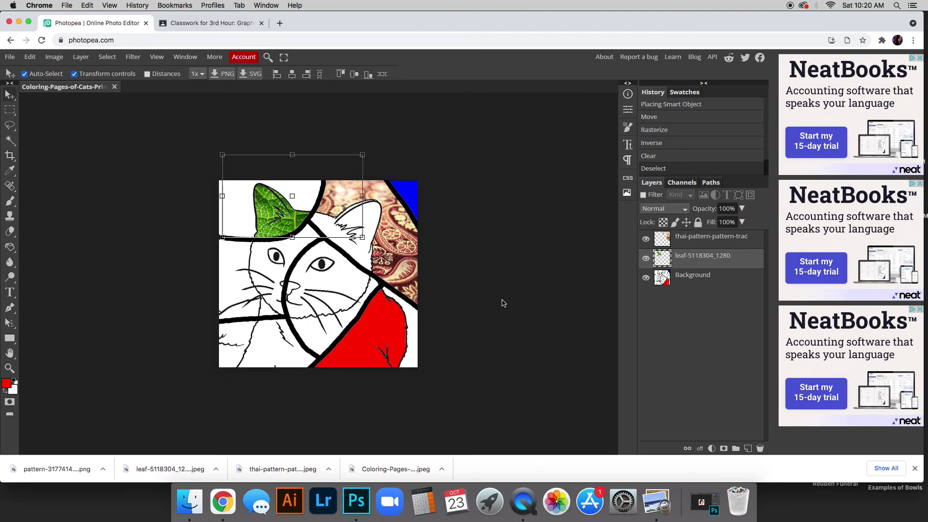
Check the File export options, then return to the Cubism assignment in Google Classroom
click(11, 57)
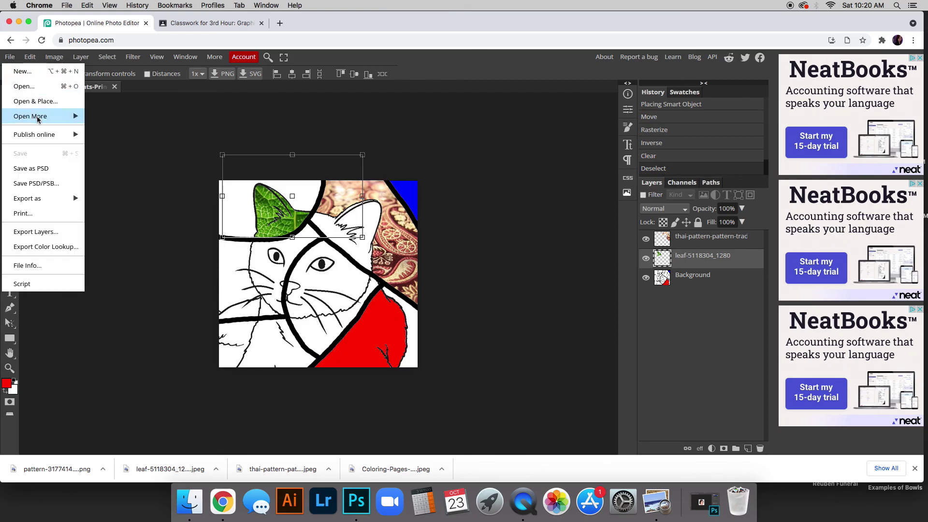
mouse_move(54, 199)
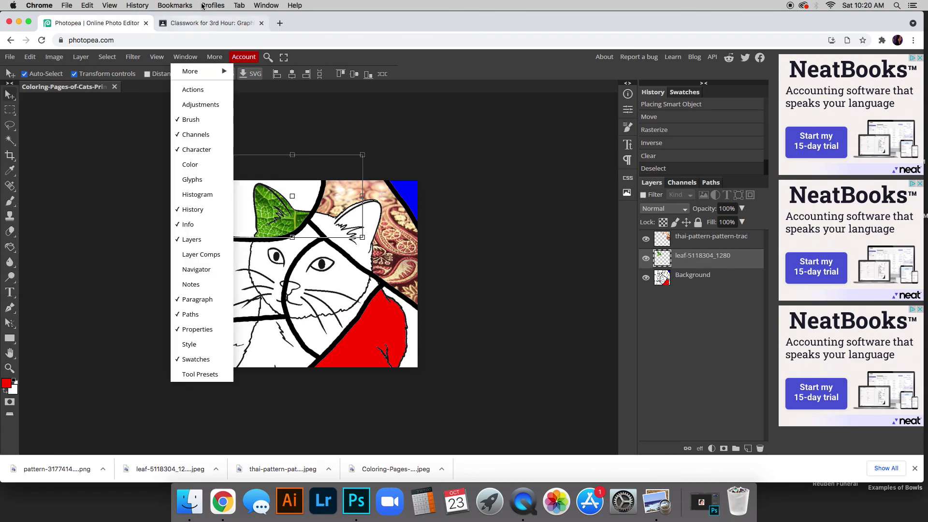
click(198, 24)
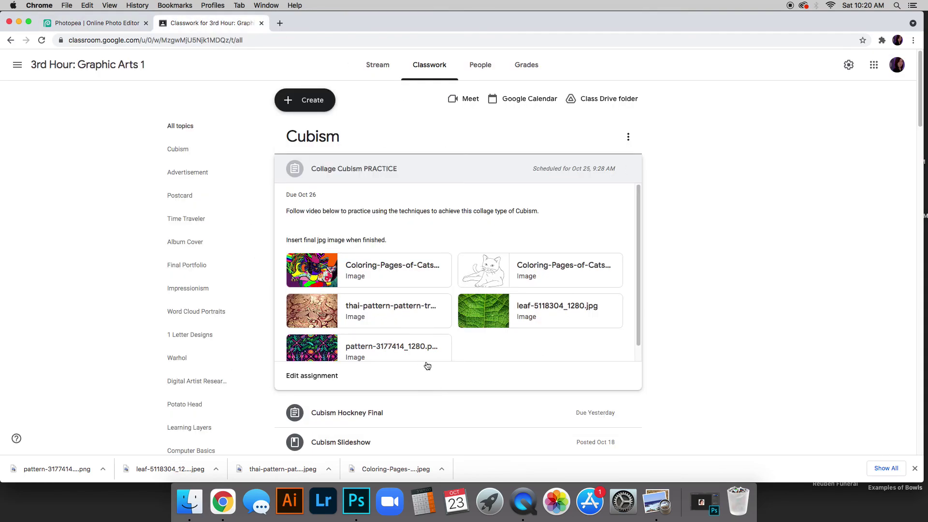